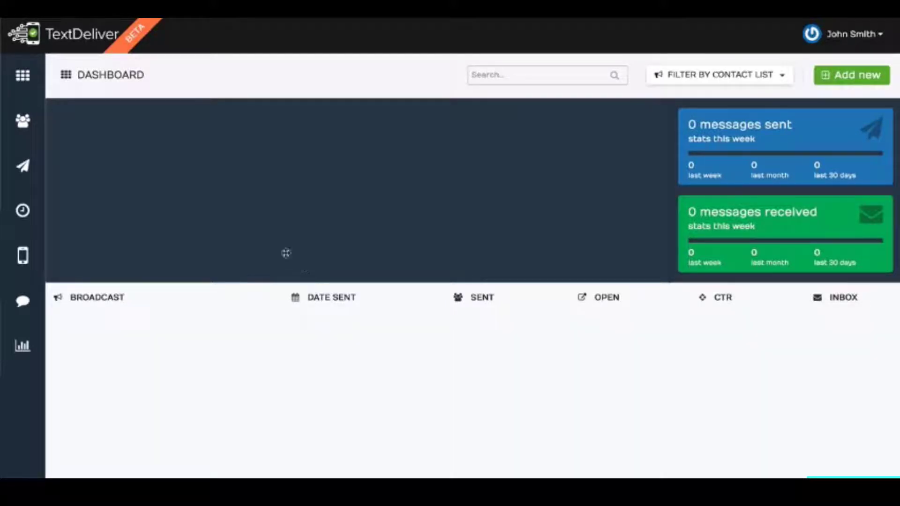
# Open the embed code setup for the Webinar Ignition contact list, using the existing form named Test Form
pyautogui.click(22, 123)
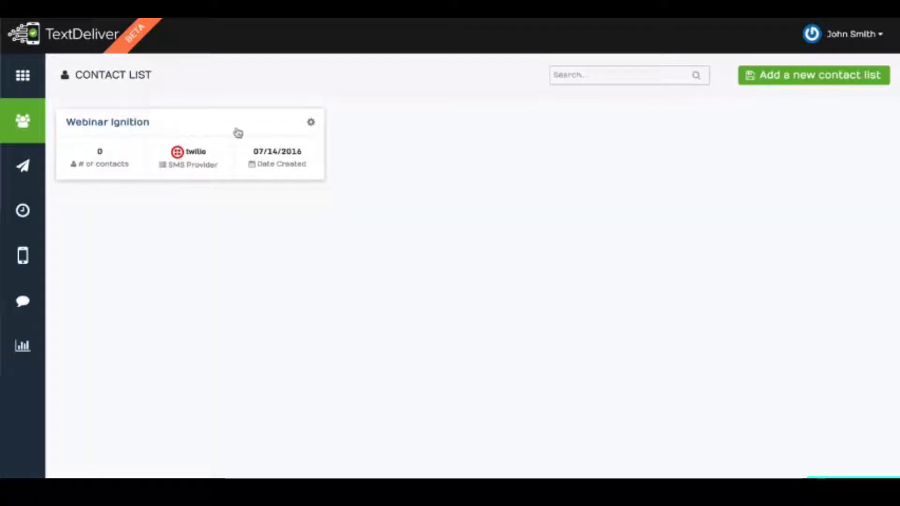
pyautogui.click(311, 122)
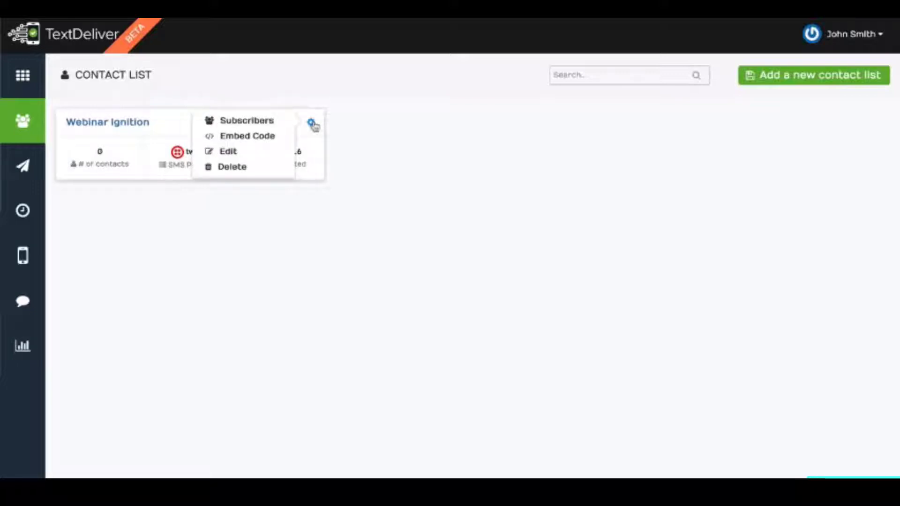
pyautogui.click(267, 136)
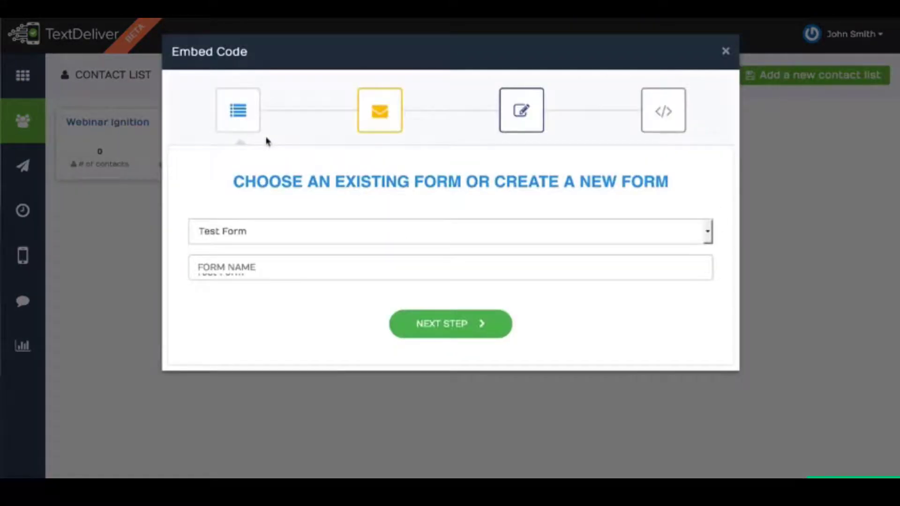
pyautogui.click(271, 263)
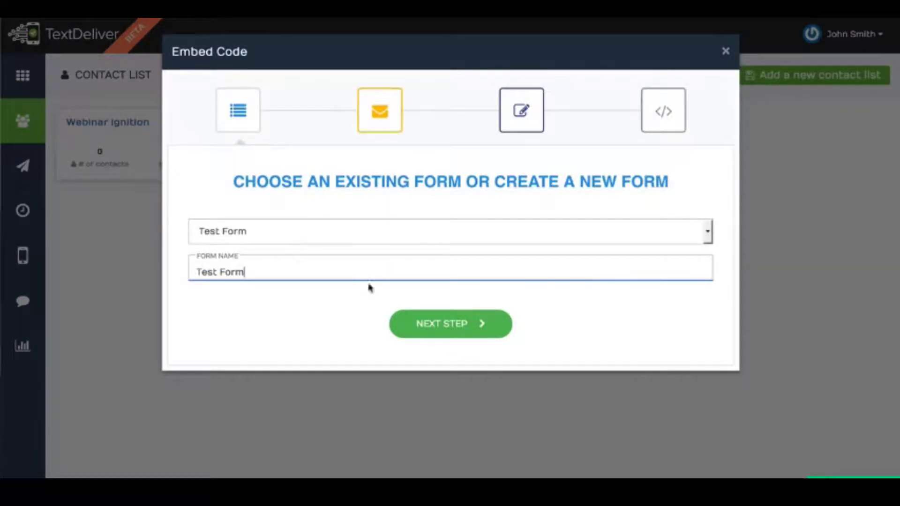
# Use Raw HTML Form Code as the form's integration, save the form to generate its embed code, and close the setup
pyautogui.click(444, 320)
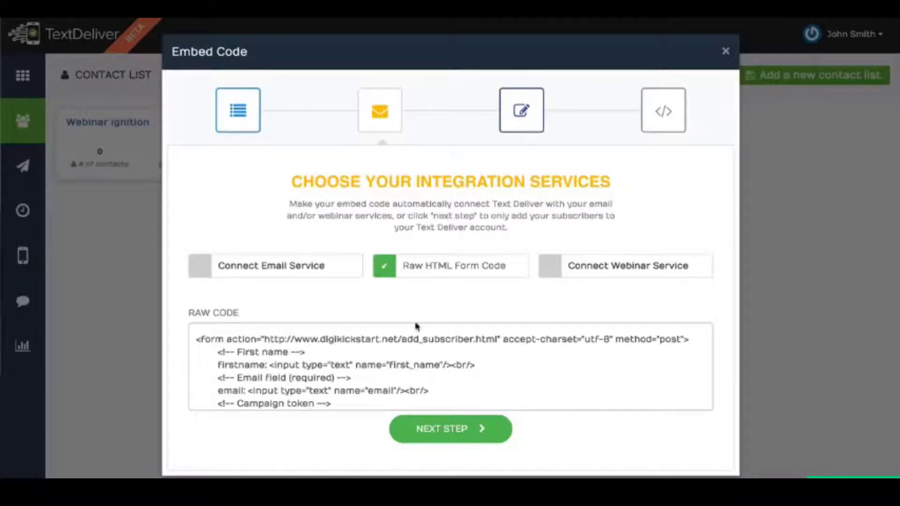
pyautogui.click(445, 428)
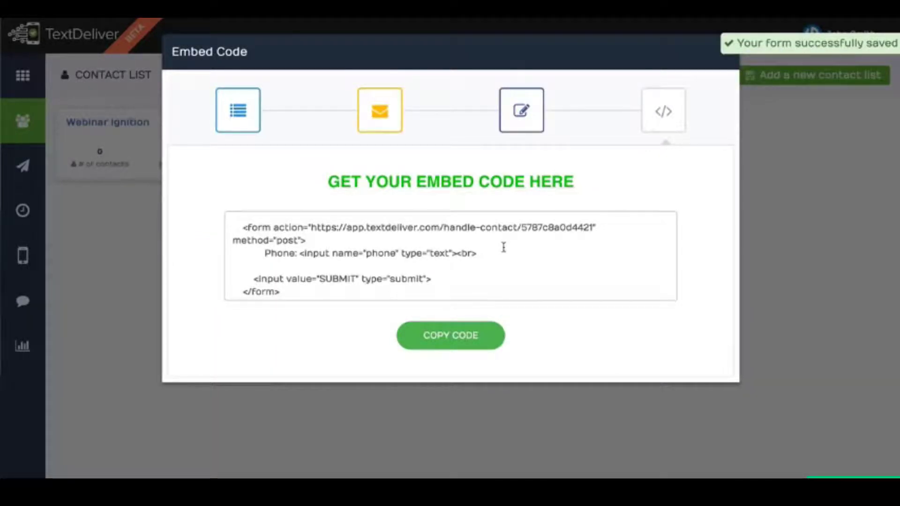
pyautogui.click(725, 55)
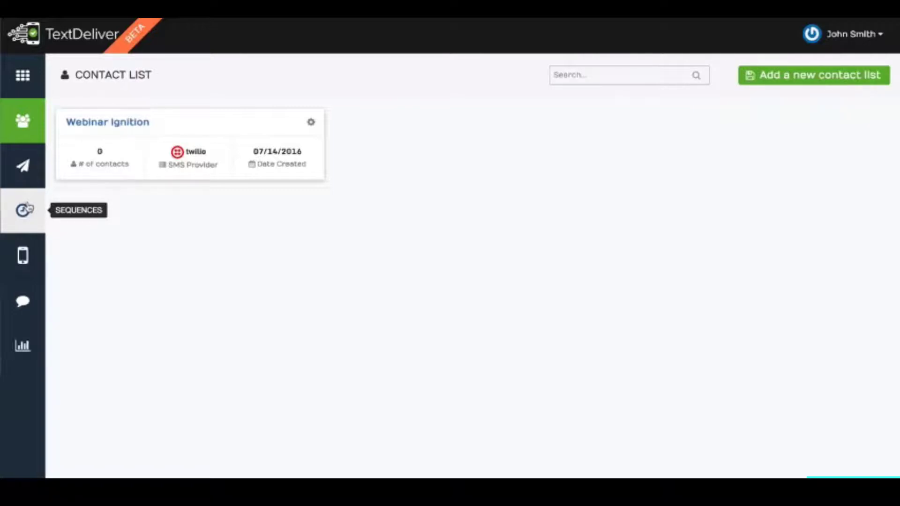
# Start a new broadcast and assign it the account user and the Twilio phone number
pyautogui.click(25, 170)
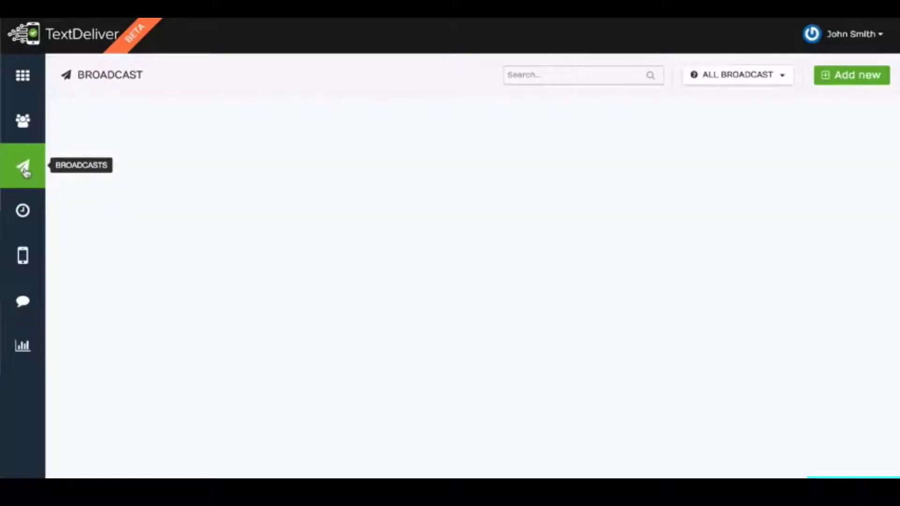
pyautogui.click(880, 82)
pyautogui.click(388, 101)
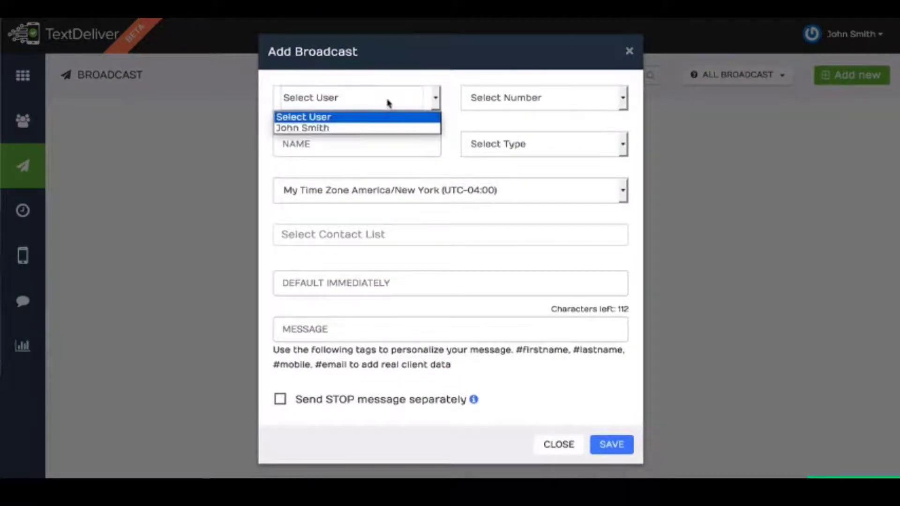
pyautogui.click(368, 125)
pyautogui.click(497, 102)
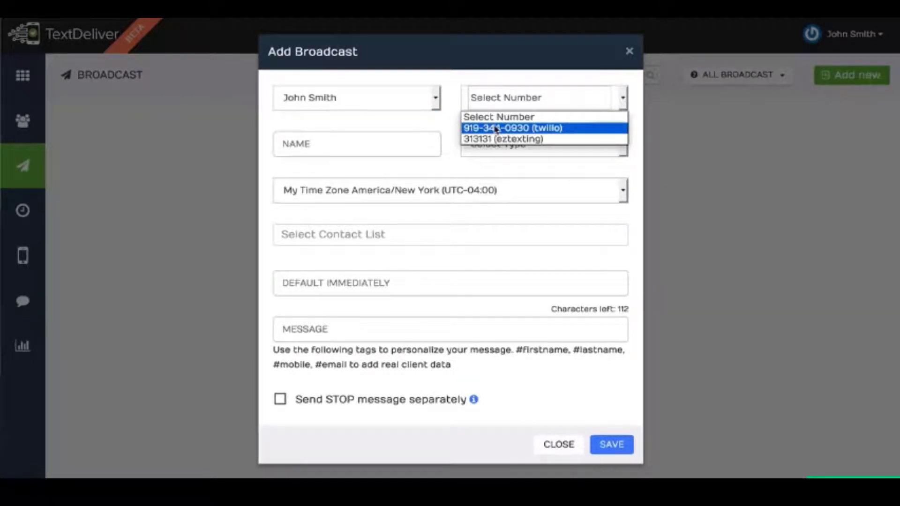
pyautogui.click(524, 84)
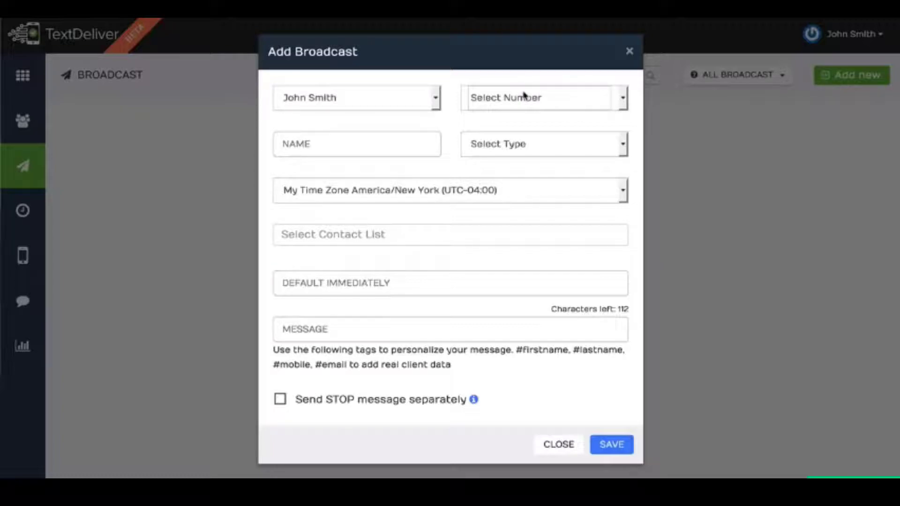
pyautogui.click(525, 95)
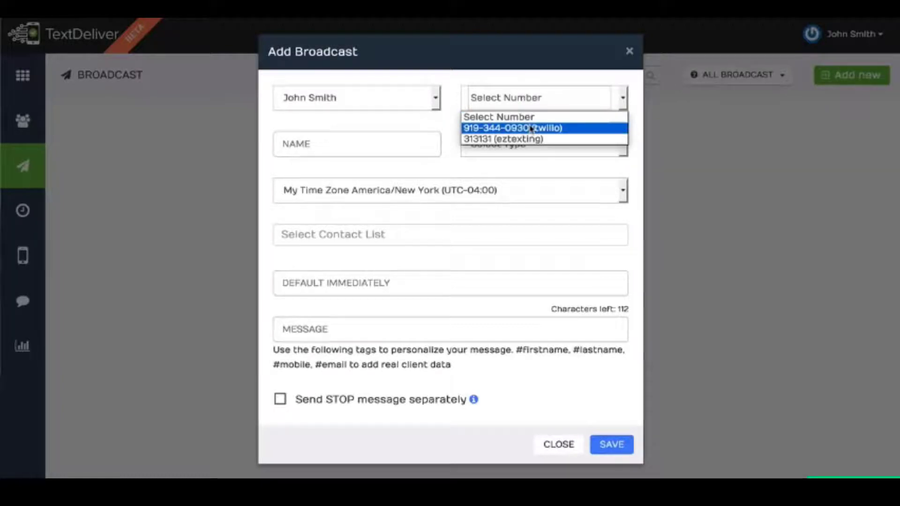
pyautogui.click(532, 128)
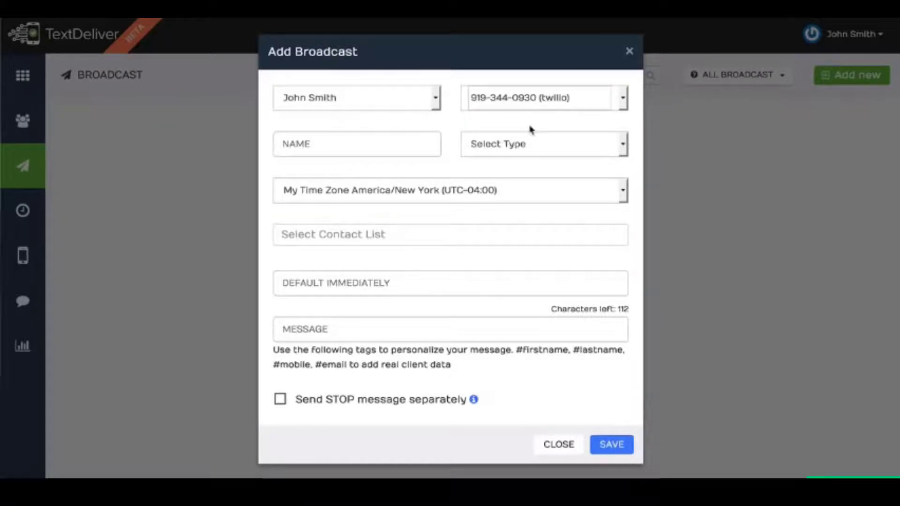
# Name the broadcast Test and set its type to Text
pyautogui.click(334, 136)
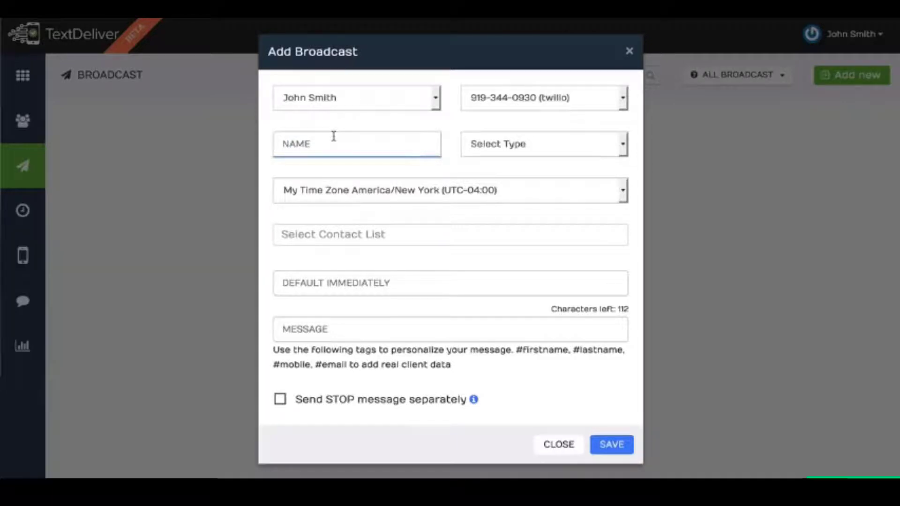
pyautogui.write('Test')
pyautogui.click(511, 145)
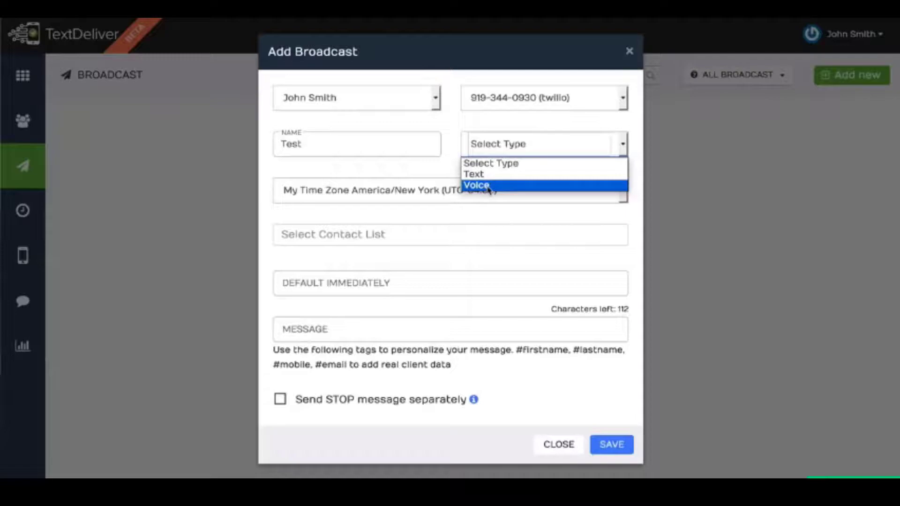
pyautogui.click(502, 139)
pyautogui.click(502, 141)
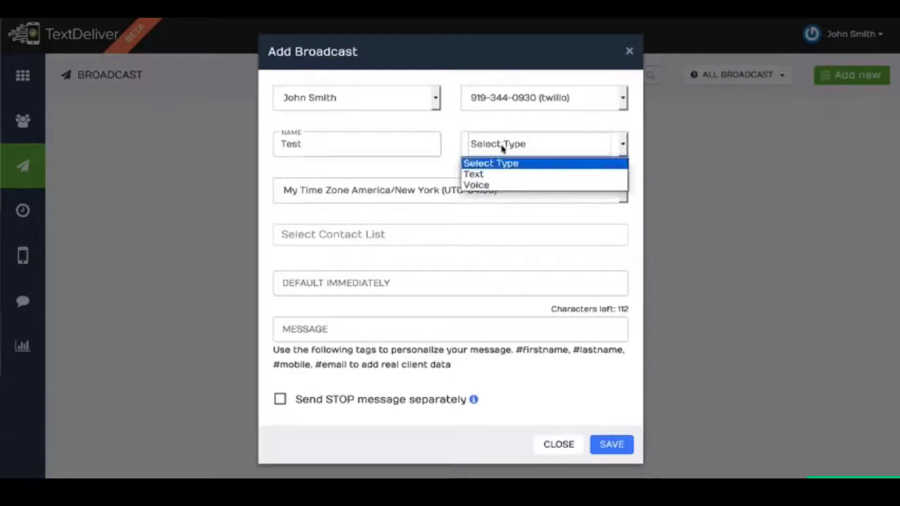
pyautogui.click(501, 174)
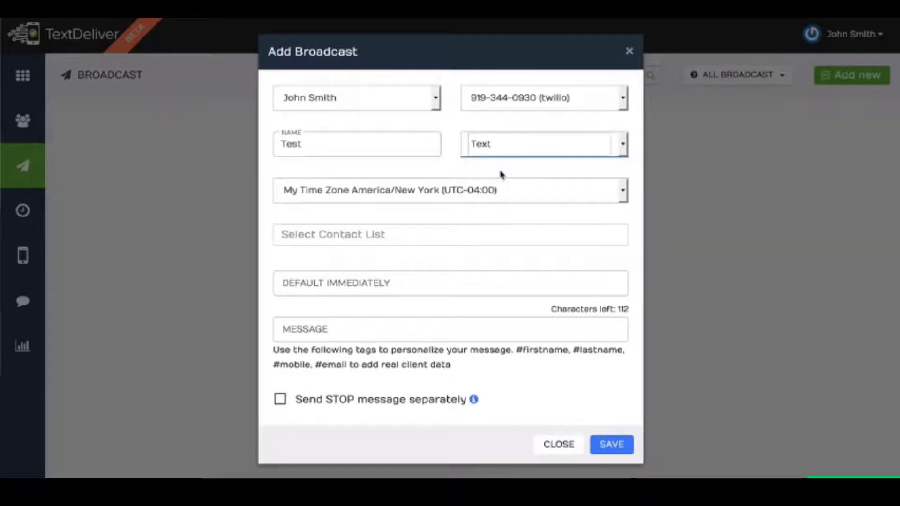
# Set the broadcast to use Subscribers Timezone and target the Webinar Ignition contact list
pyautogui.click(457, 189)
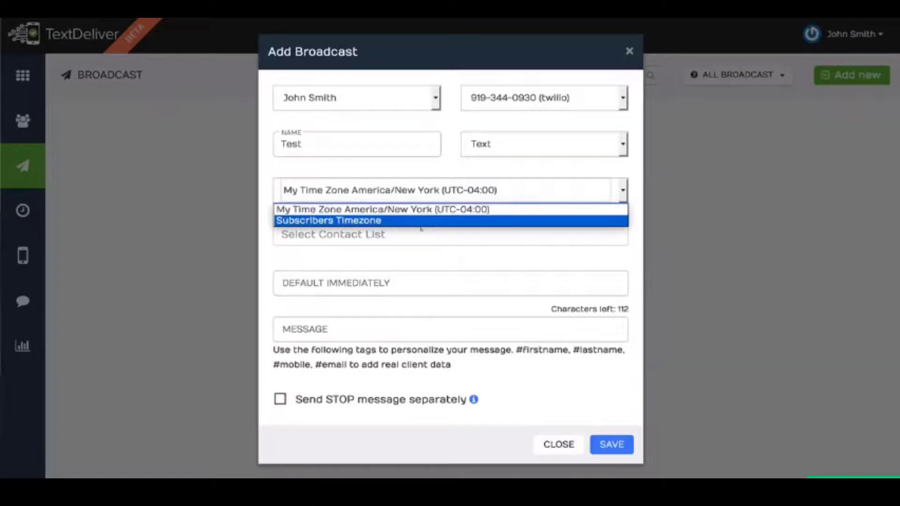
pyautogui.click(400, 223)
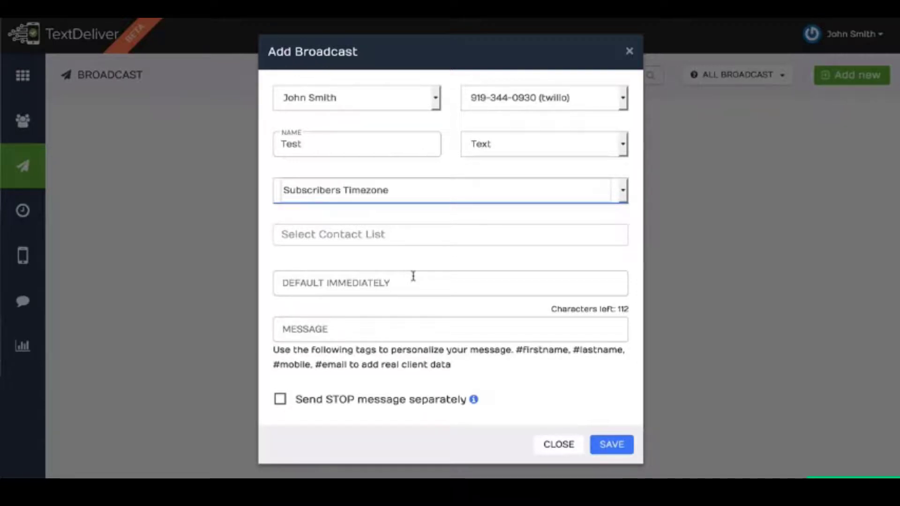
pyautogui.click(428, 238)
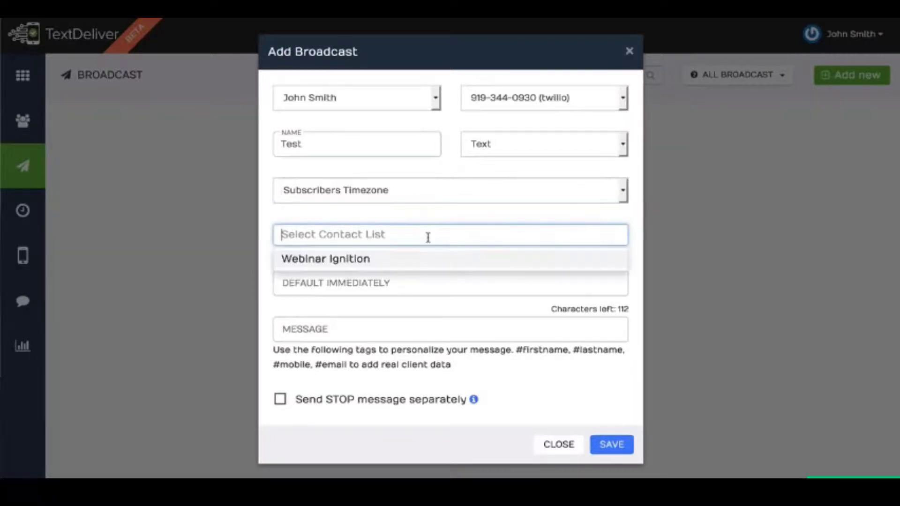
pyautogui.click(420, 259)
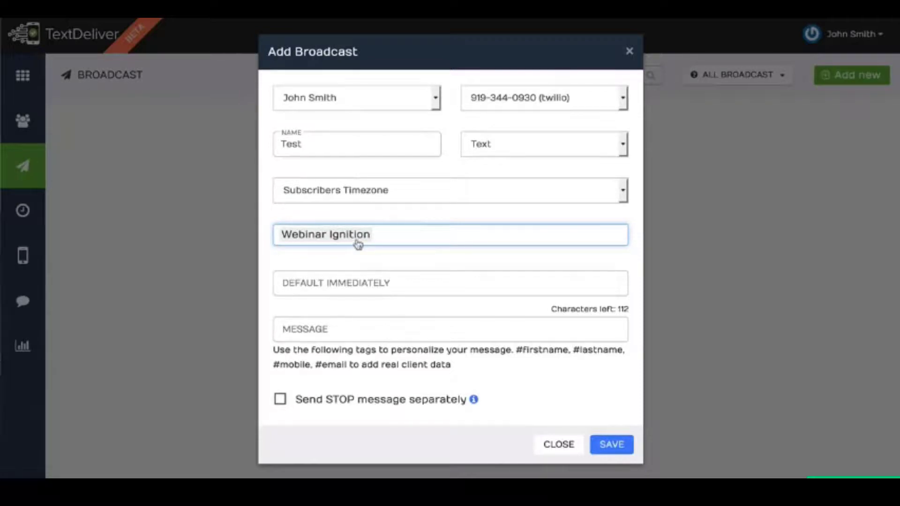
# Schedule the broadcast for 2016/07/15 at 10:00 am
pyautogui.click(366, 284)
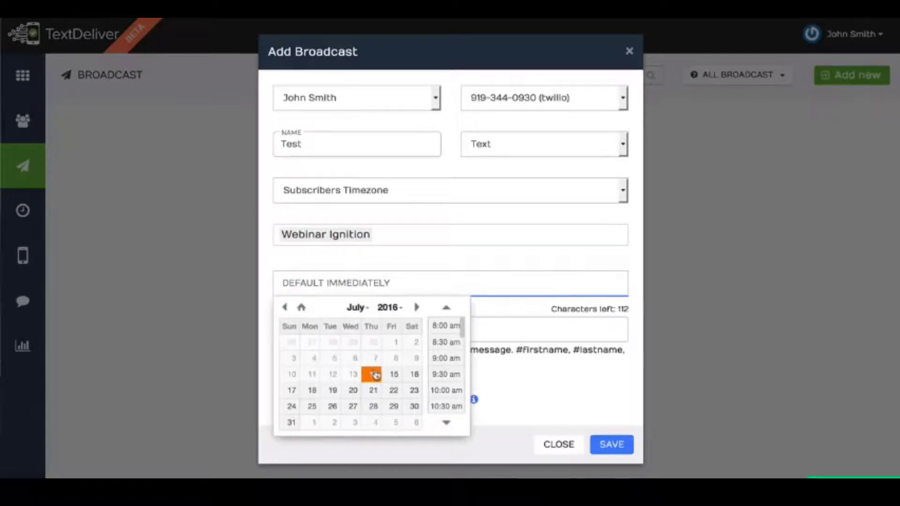
pyautogui.click(394, 374)
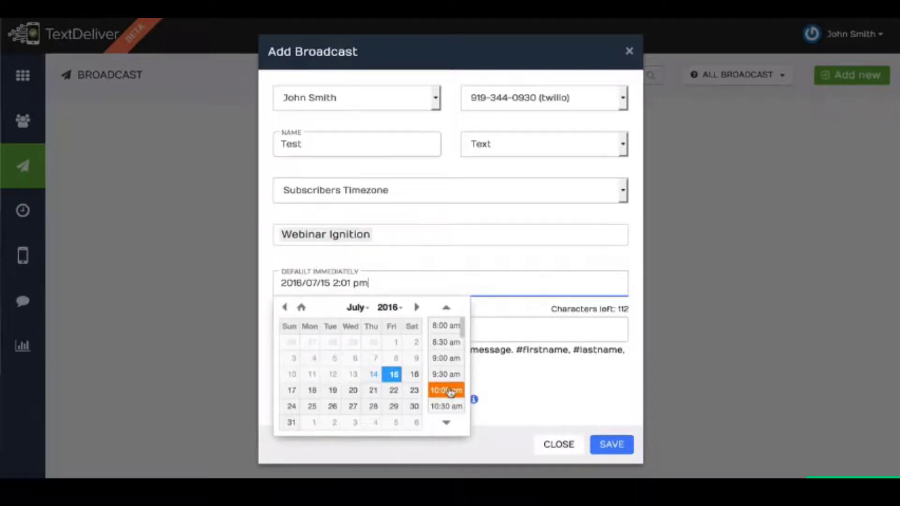
pyautogui.click(446, 390)
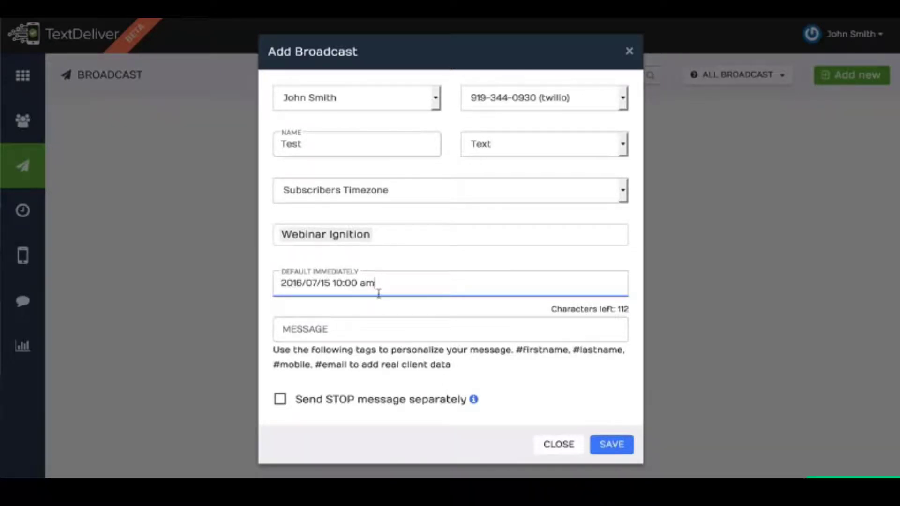
pyautogui.click(373, 329)
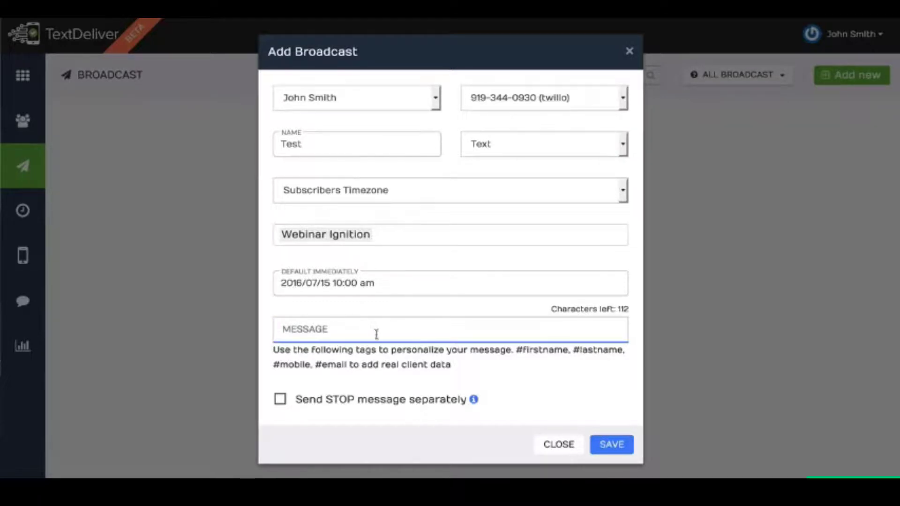
pyautogui.moveTo(516, 349); pyautogui.dragTo(568, 350)
pyautogui.hotkey('ctrl', 'c')
pyautogui.click(392, 329)
pyautogui.hotkey('ctrl', 'v')
pyautogui.write('check')
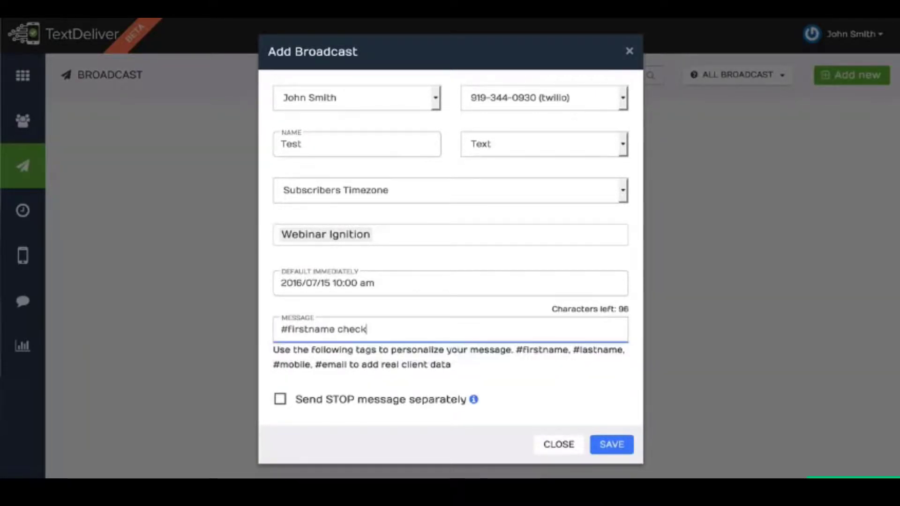
pyautogui.write(' out this live t')
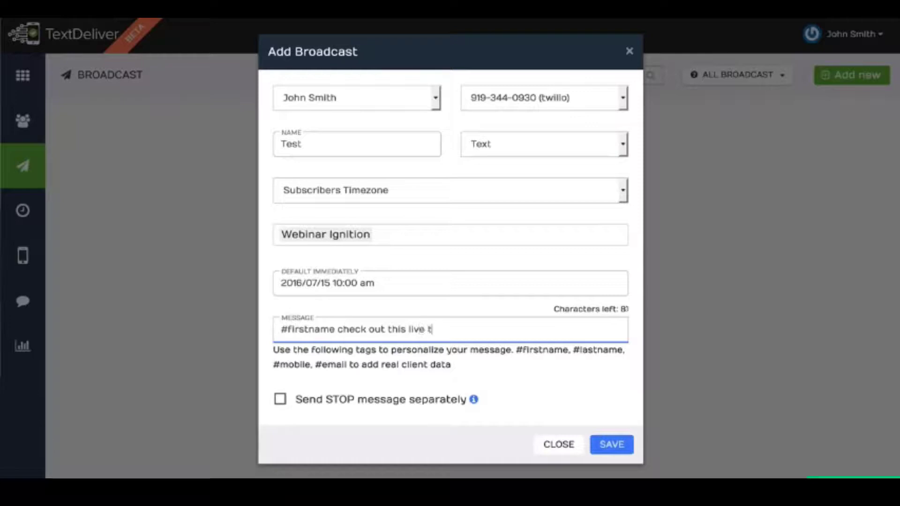
pyautogui.write('raining http://')
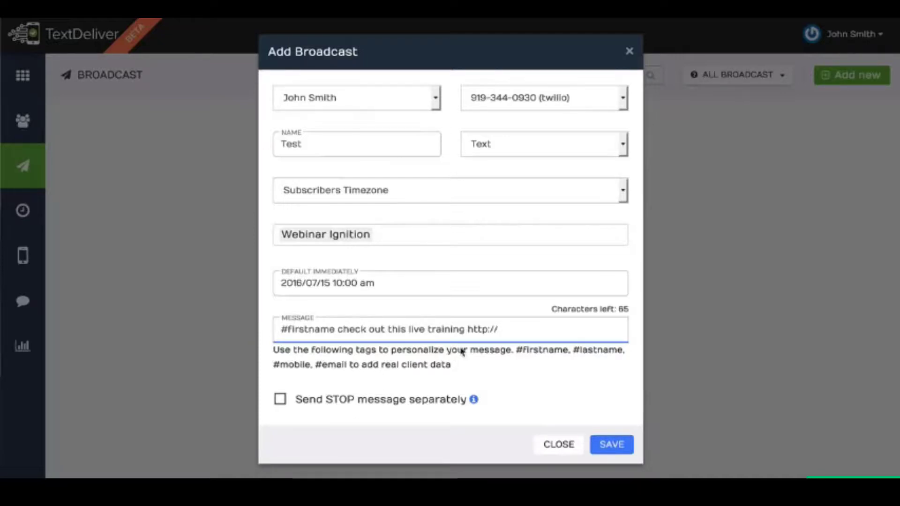
pyautogui.moveTo(514, 331); pyautogui.dragTo(267, 330)
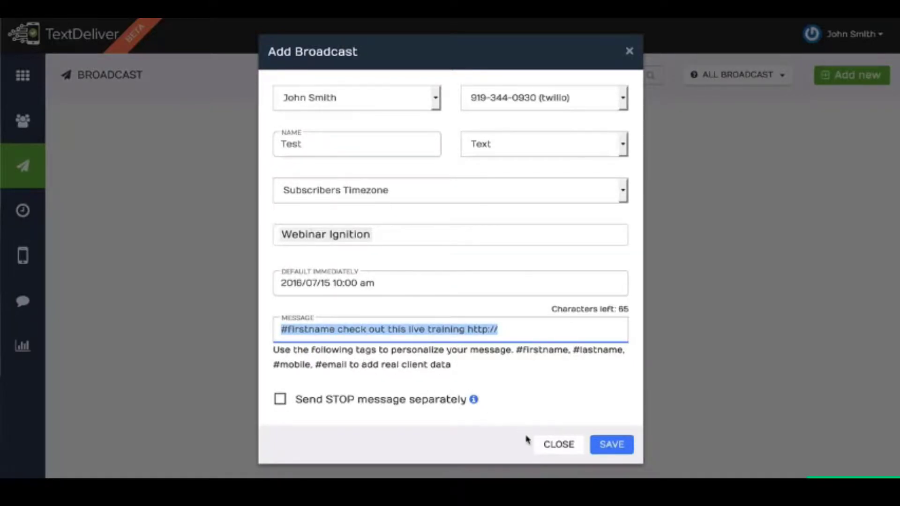
pyautogui.click(562, 452)
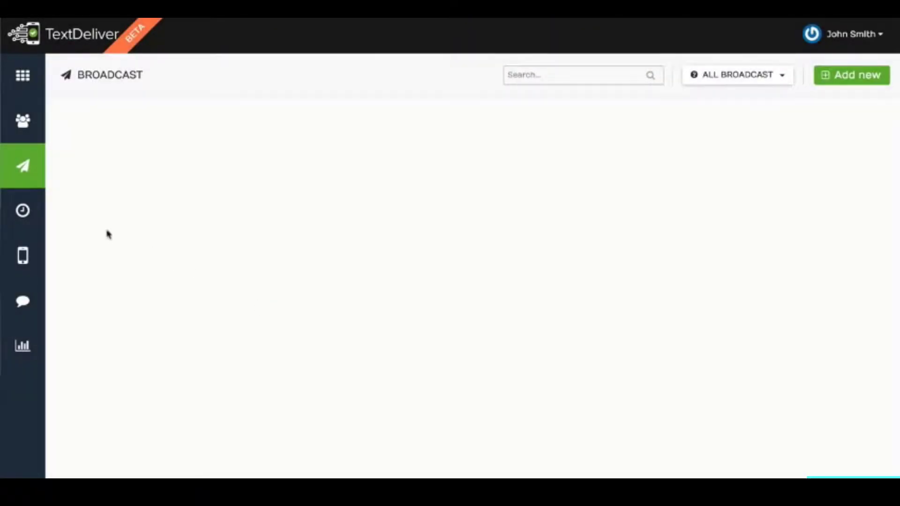
# Open the sequence lists and examine the Webinar Ignition - Optin Sequence entry and its assigned contact list
pyautogui.click(25, 218)
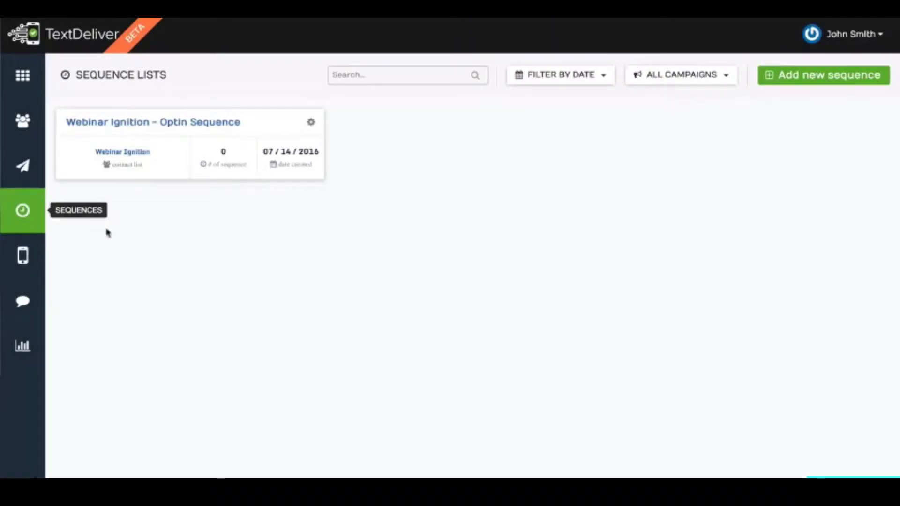
pyautogui.click(195, 123)
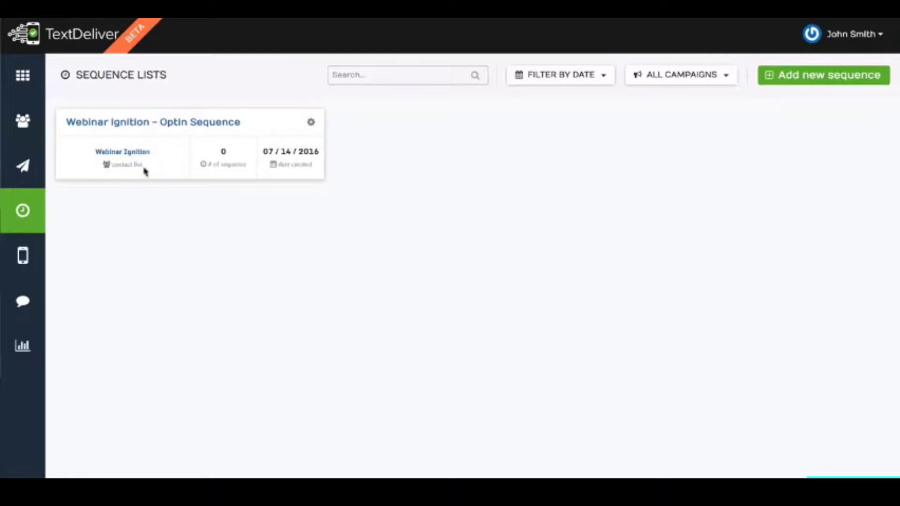
pyautogui.moveTo(144, 165); pyautogui.dragTo(113, 167)
pyautogui.click(188, 128)
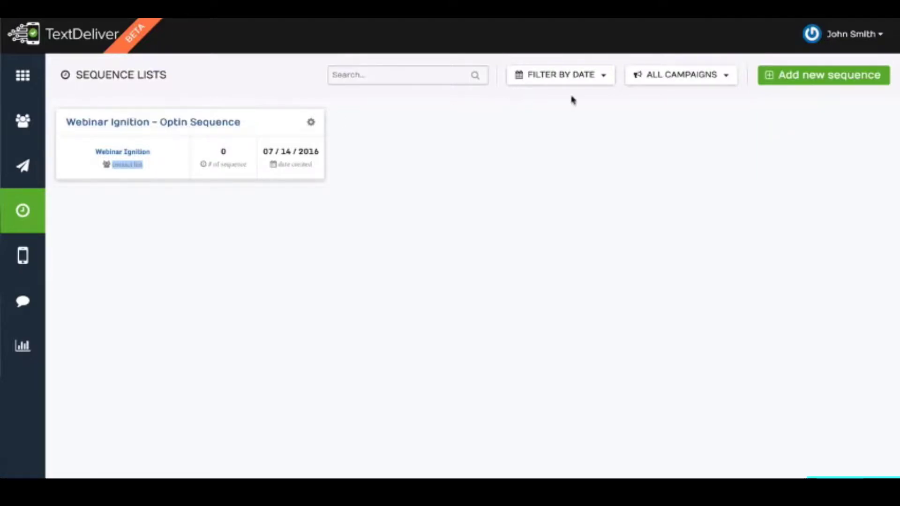
# Start a new sequence message in the Webinar Ignition - Optin Sequence list, placed At The First Place
pyautogui.click(790, 76)
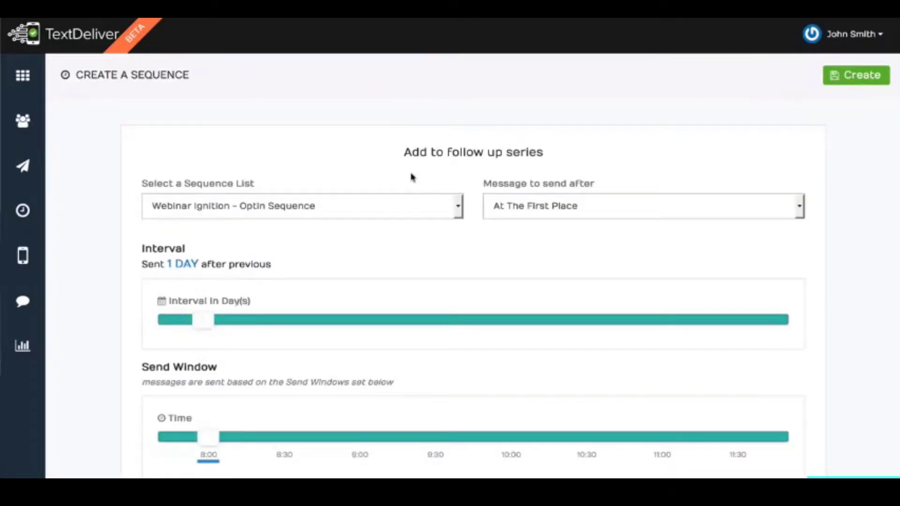
pyautogui.click(570, 215)
pyautogui.click(569, 224)
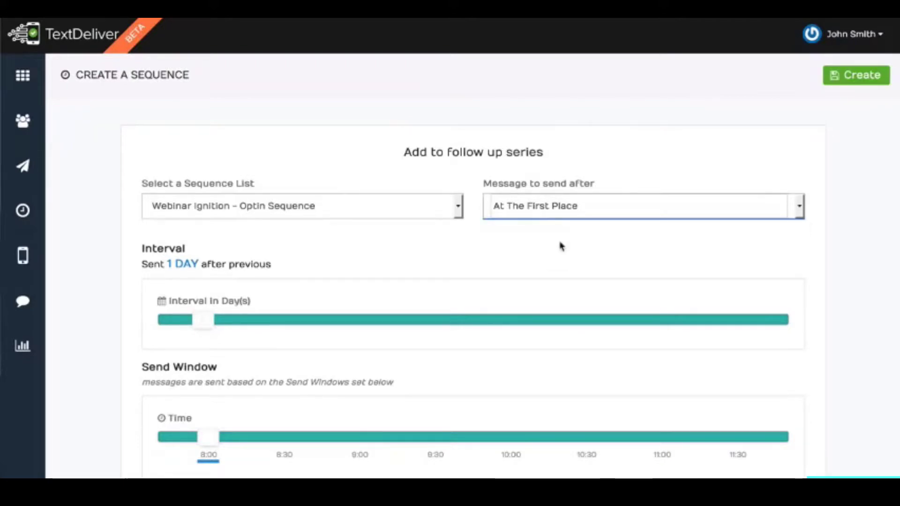
# Set the sequence message's send time to 10:00 AM, enter "#1" as its text and create it
pyautogui.scroll(-3, 201, 315)
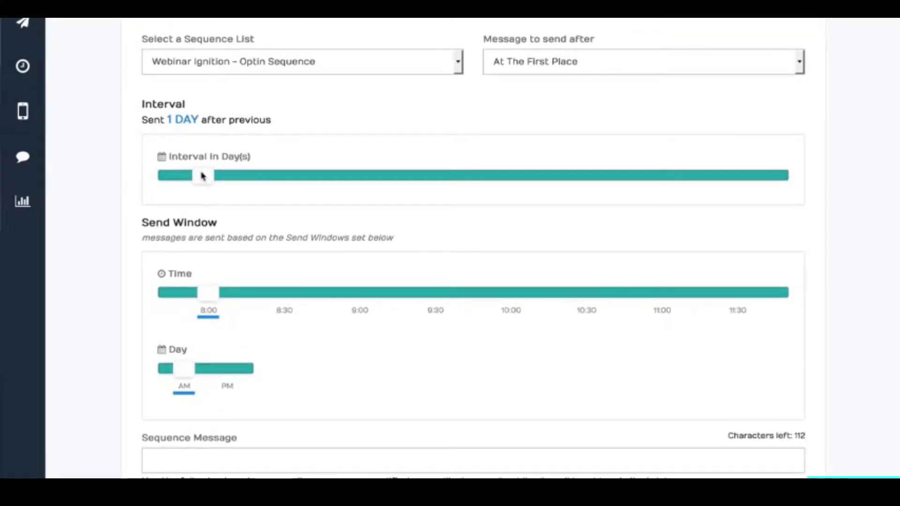
pyautogui.moveTo(218, 292); pyautogui.dragTo(509, 308)
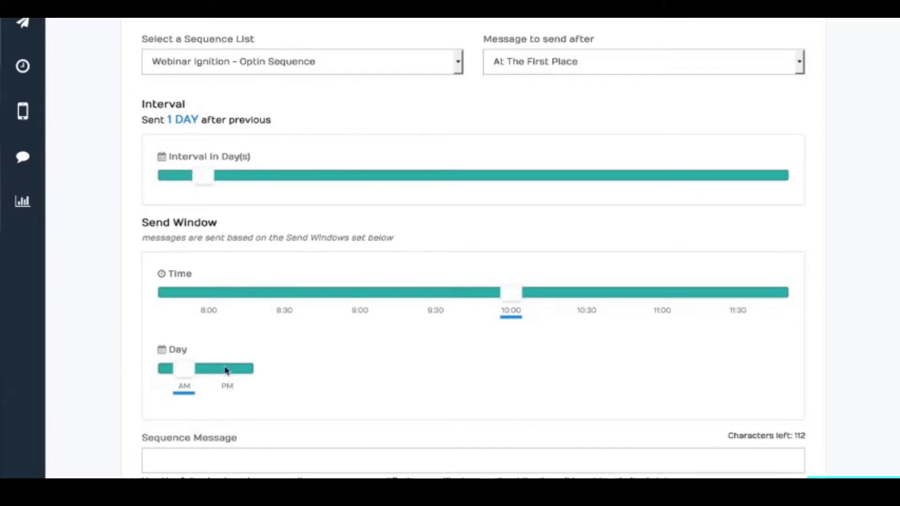
pyautogui.click(211, 462)
pyautogui.write('#1')
pyautogui.press('Tab')
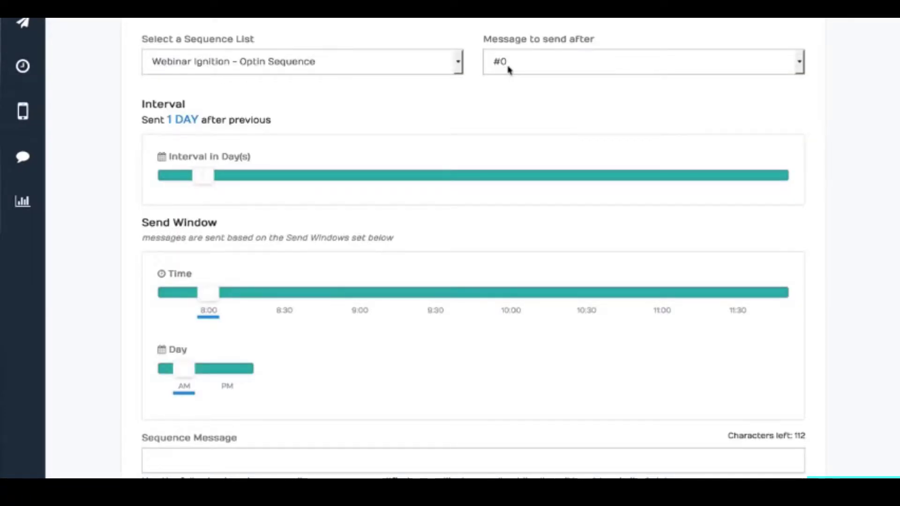
# Create a second sequence message "#2" with a 3-day interval, choosing the message it follows and its send time
pyautogui.click(509, 70)
pyautogui.click(511, 81)
pyautogui.moveTo(209, 176); pyautogui.dragTo(243, 186)
pyautogui.moveTo(202, 287); pyautogui.dragTo(466, 305)
pyautogui.moveTo(398, 302); pyautogui.dragTo(364, 293)
pyautogui.click(258, 459)
pyautogui.write('#2')
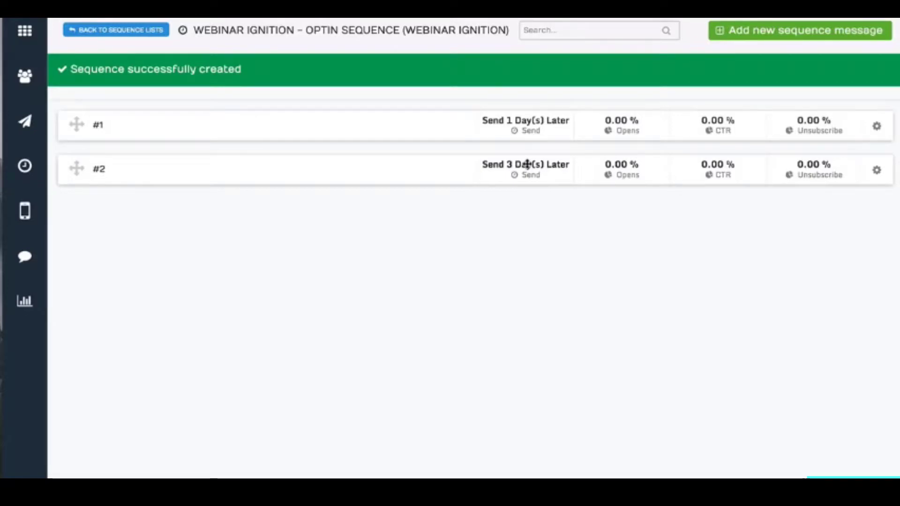
# Open the account's integrations and bring up its connected services for editing
pyautogui.click(847, 6)
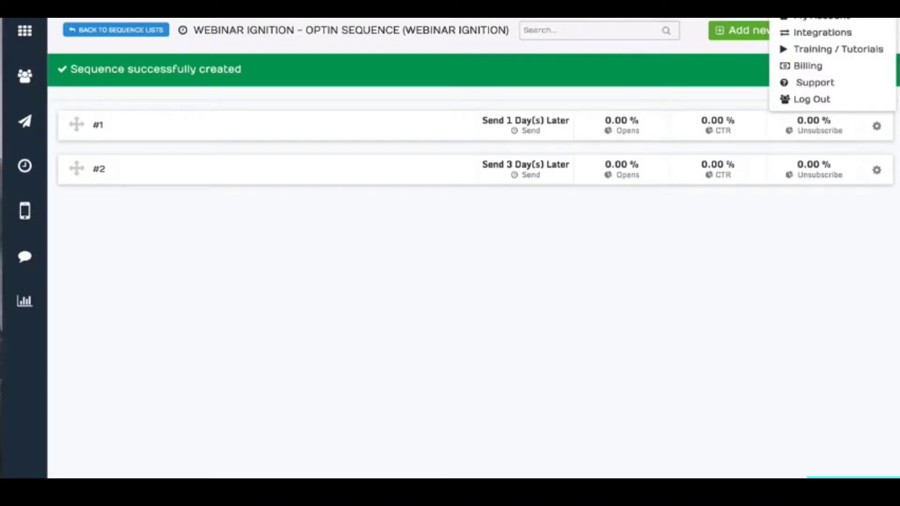
pyautogui.click(846, 34)
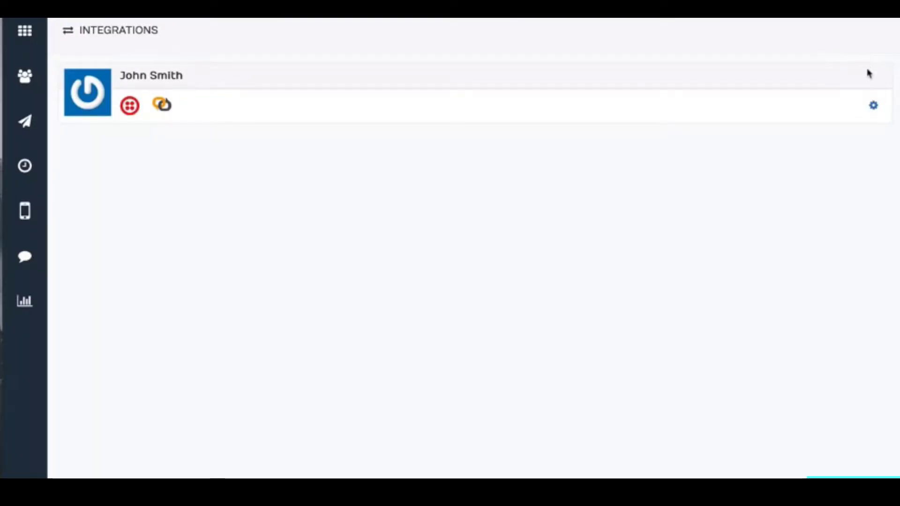
pyautogui.click(874, 107)
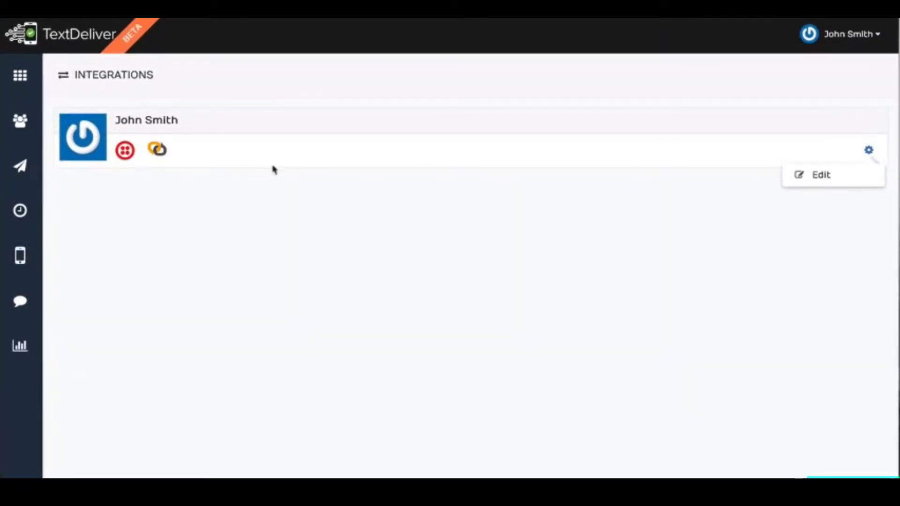
pyautogui.click(160, 118)
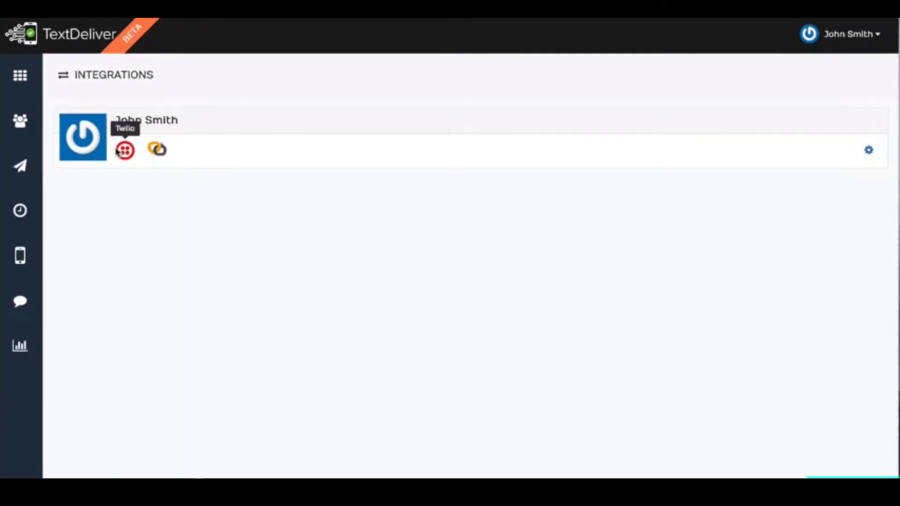
pyautogui.click(869, 151)
pyautogui.click(821, 175)
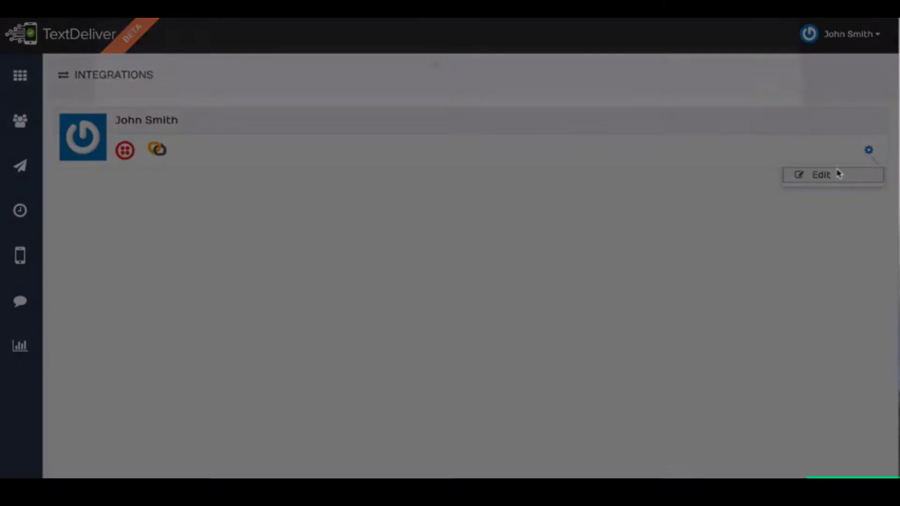
# Examine which short code, SMS, email and webinar services can be added, and close the services dialog without adding any
pyautogui.click(215, 225)
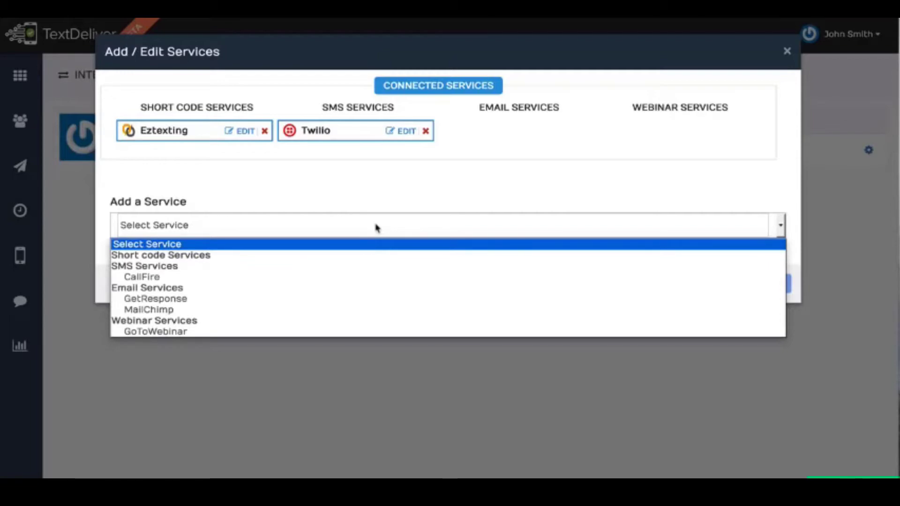
pyautogui.click(403, 196)
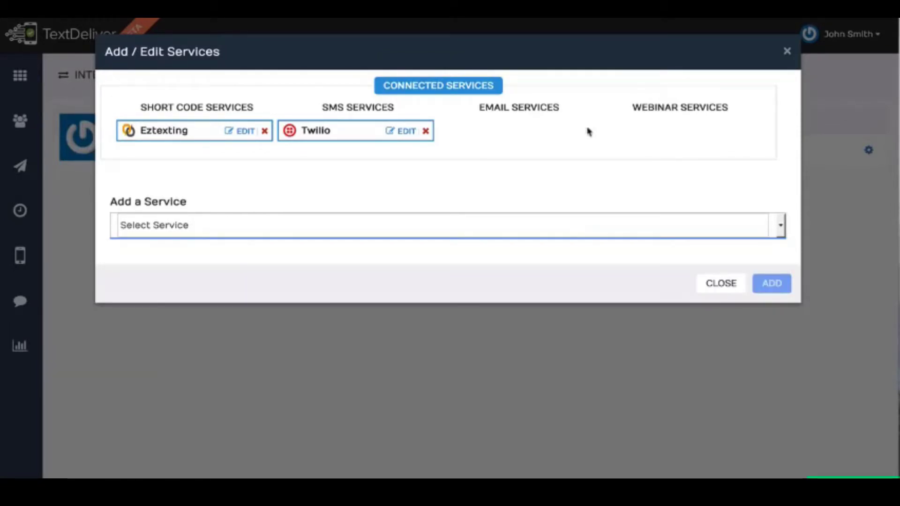
pyautogui.click(787, 53)
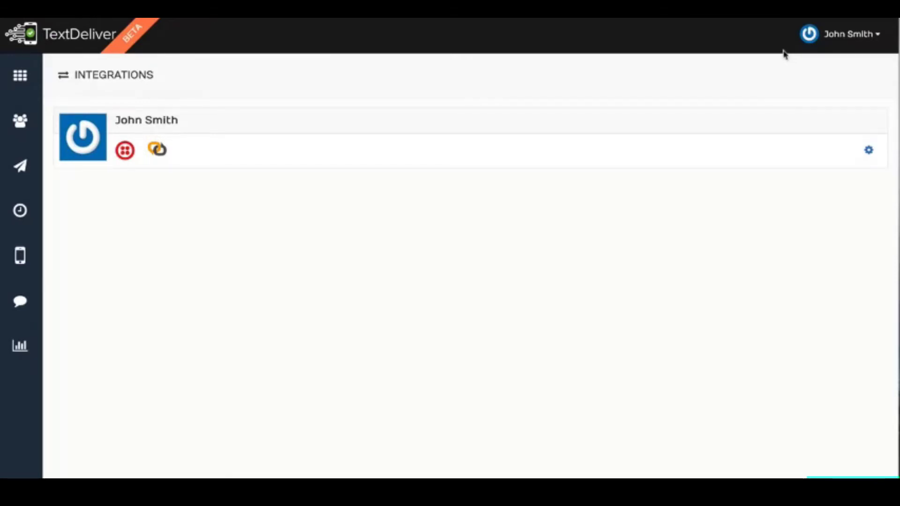
# Return to the dashboard to view the message statistics and broadcast overview
pyautogui.click(31, 79)
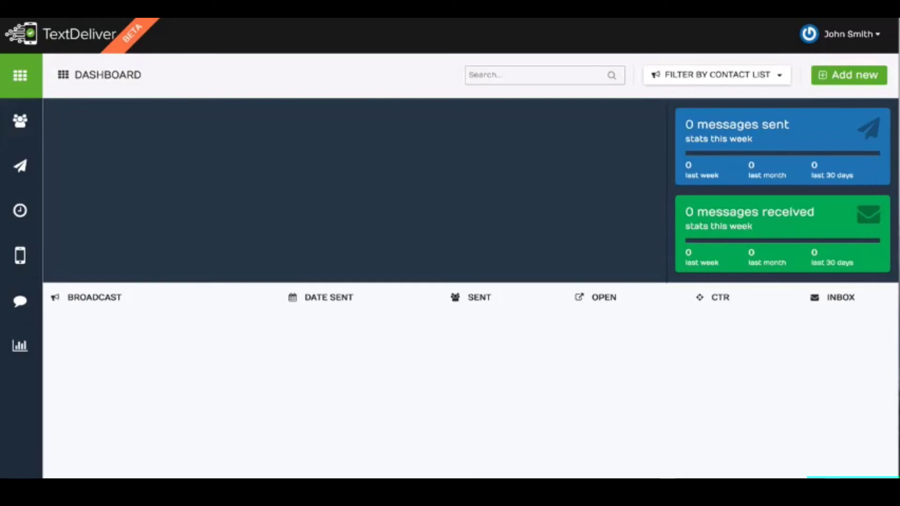
pyautogui.click(861, 5)
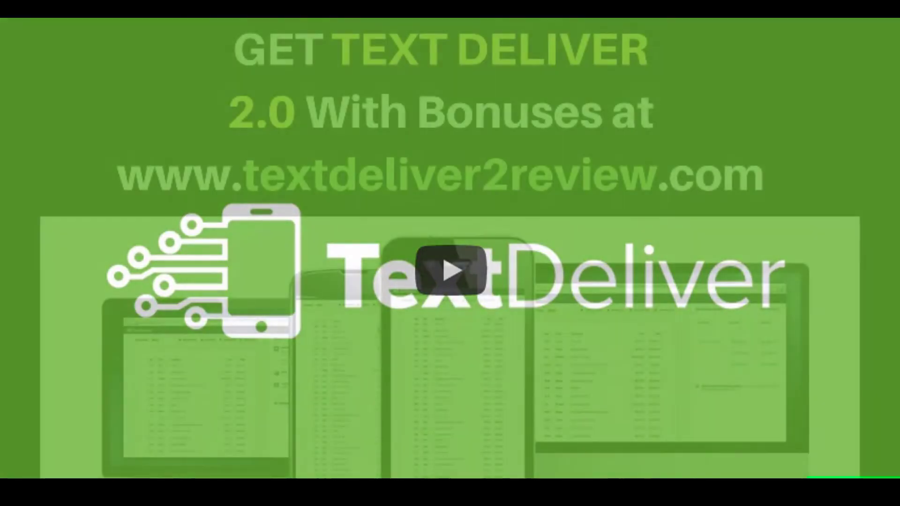